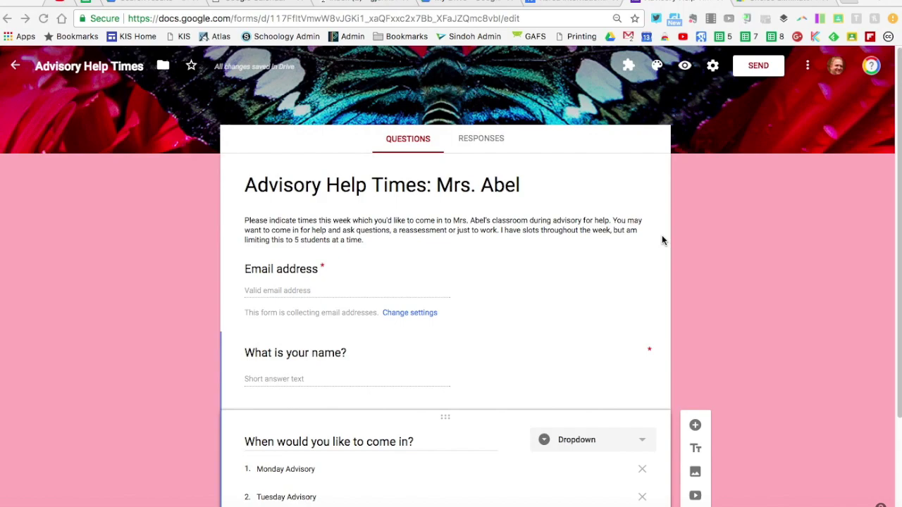
# Step: Review the Choice Eliminator 2 add-on listing, then return to the Advisory Help Times form editor
pyautogui.scroll(-3, 662, 241)
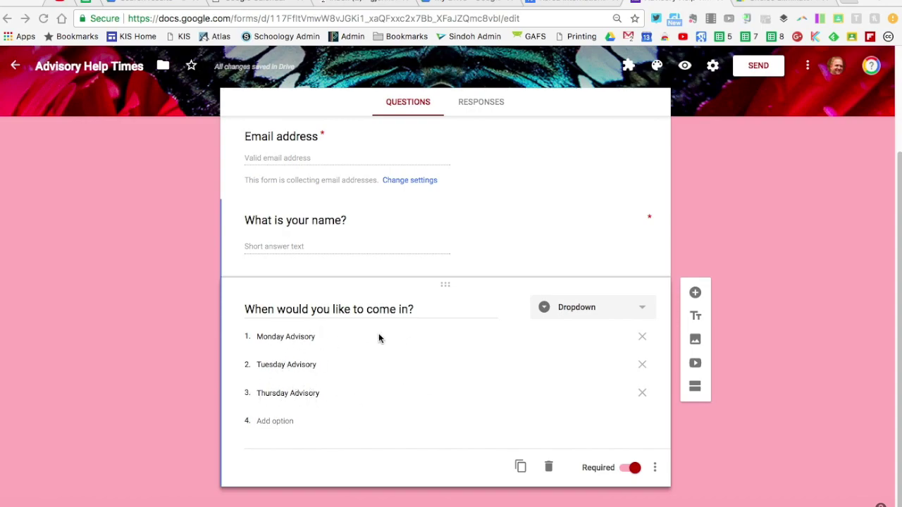
pyautogui.scroll(3, 379, 336)
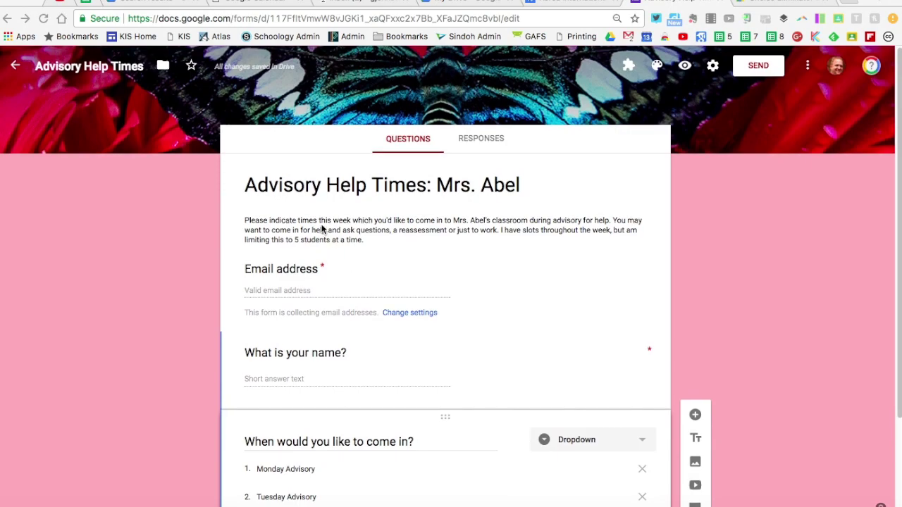
pyautogui.scroll(-3, 323, 229)
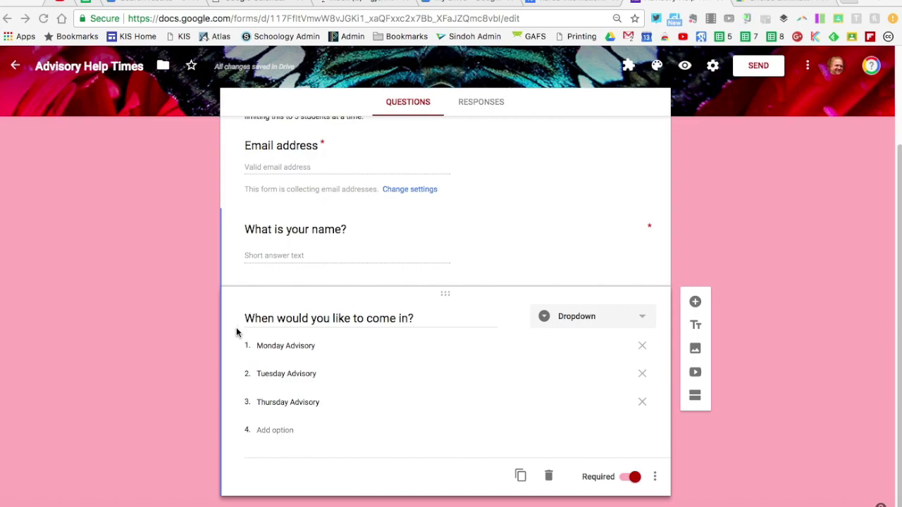
pyautogui.scroll(2, 236, 333)
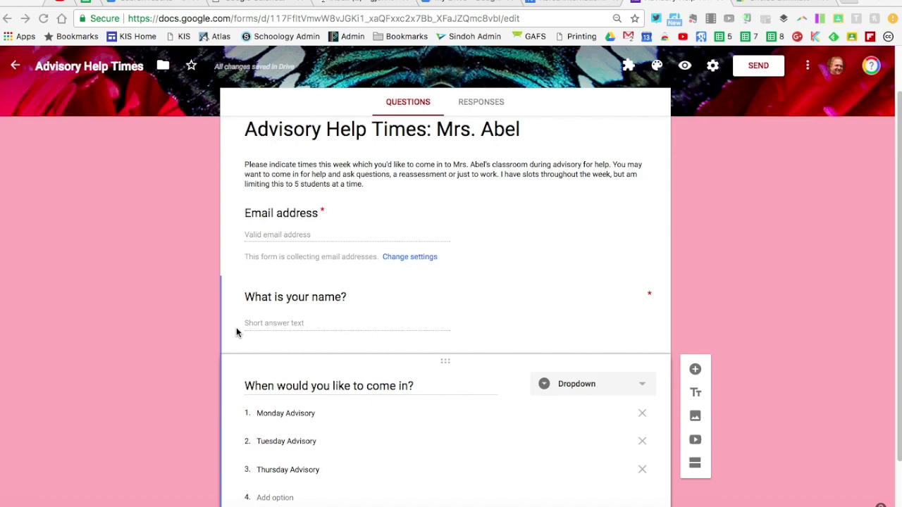
pyautogui.scroll(-2, 236, 333)
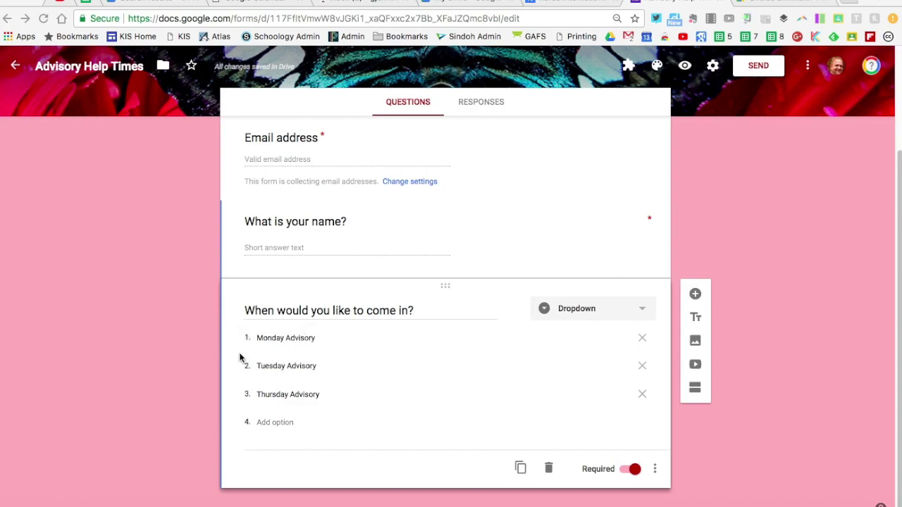
pyautogui.scroll(3, 240, 355)
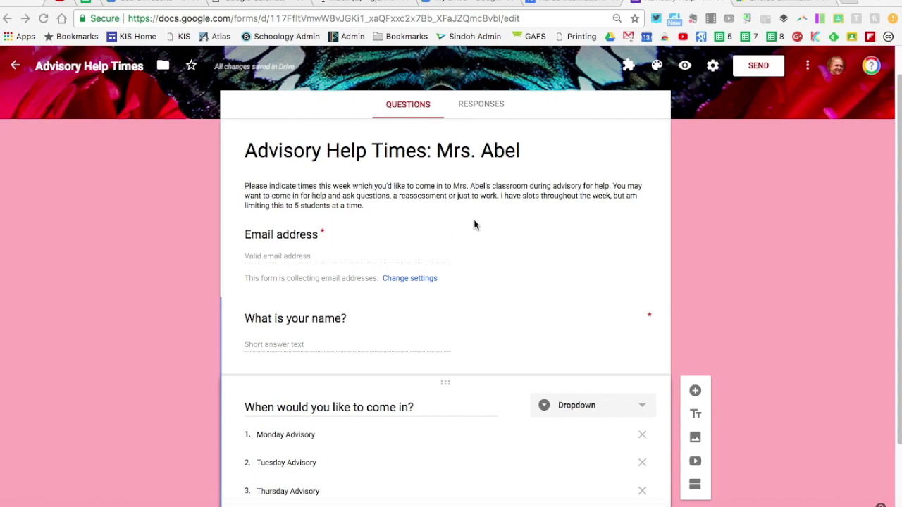
pyautogui.click(761, 8)
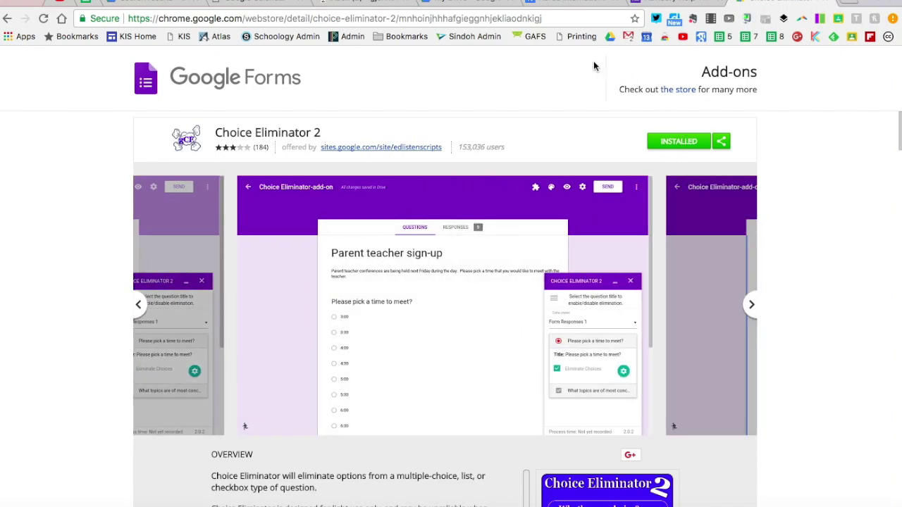
pyautogui.click(674, 2)
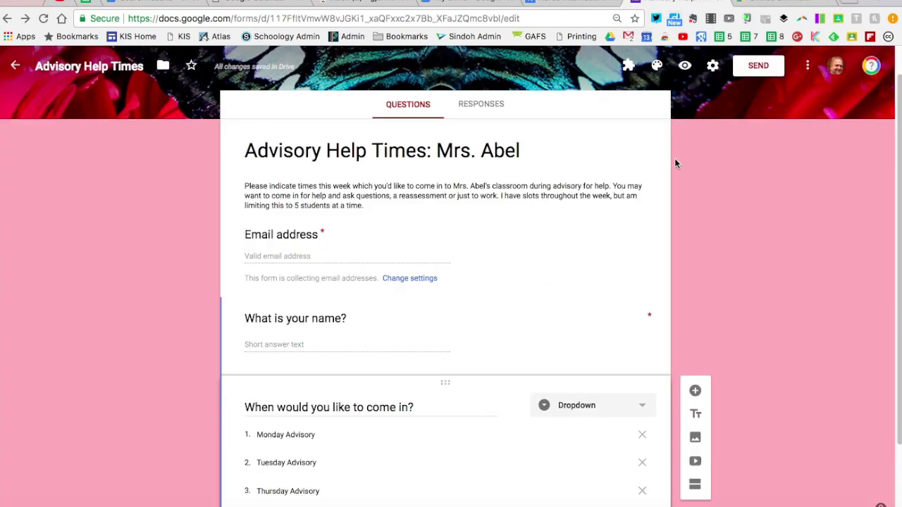
# Step: Launch Choice Eliminator 2's Configure panel from the add-ons menu and dismiss the author's note
pyautogui.click(628, 66)
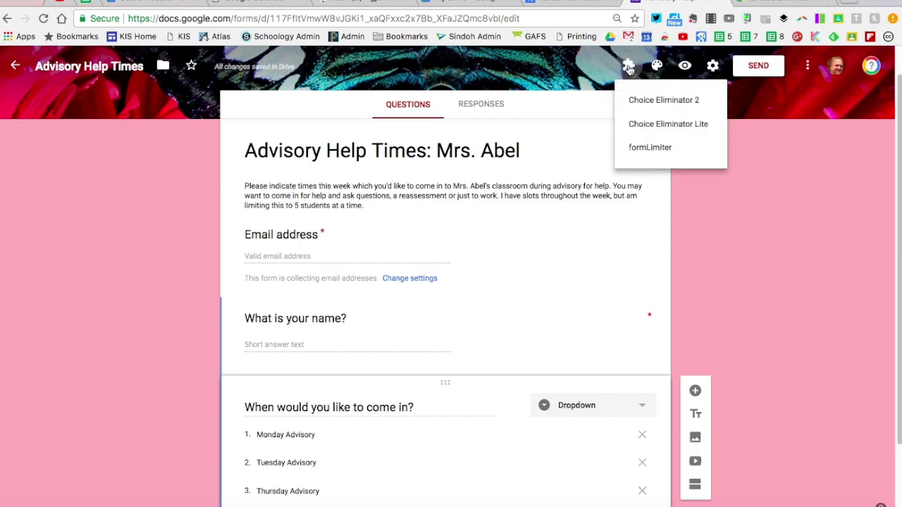
pyautogui.click(645, 103)
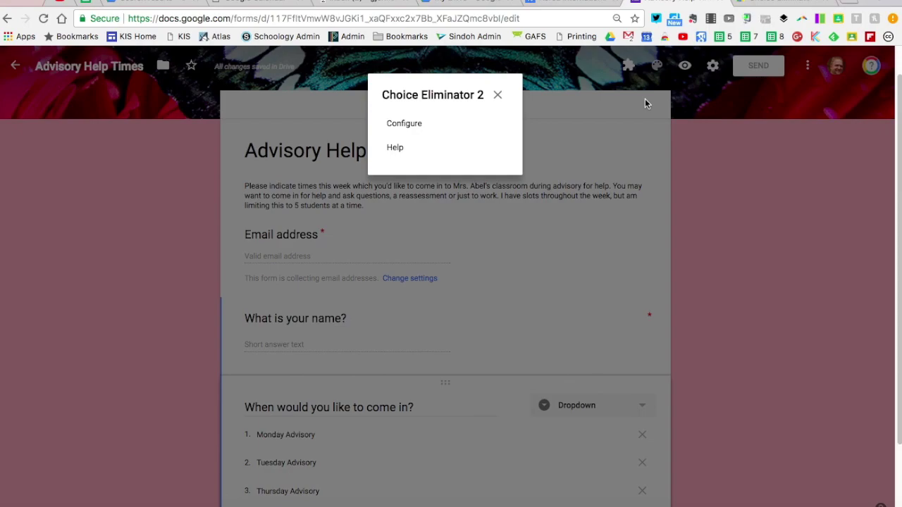
pyautogui.click(411, 124)
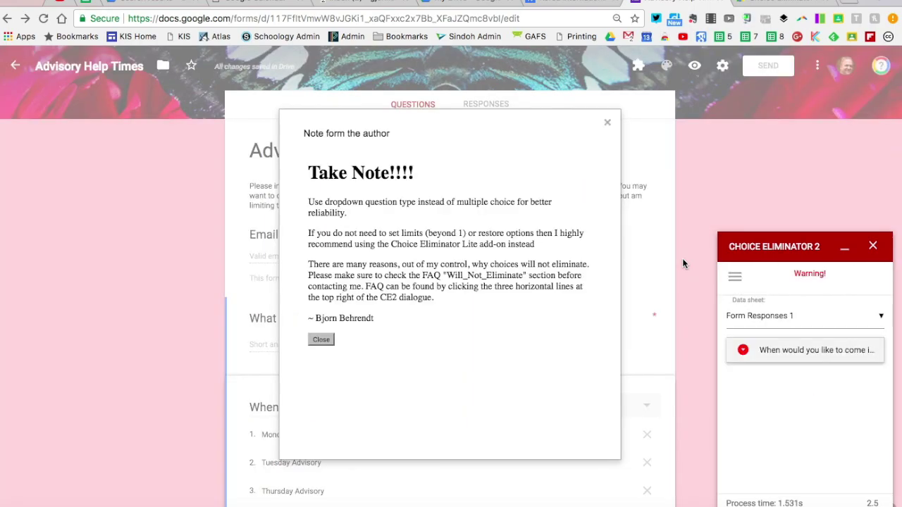
pyautogui.click(607, 124)
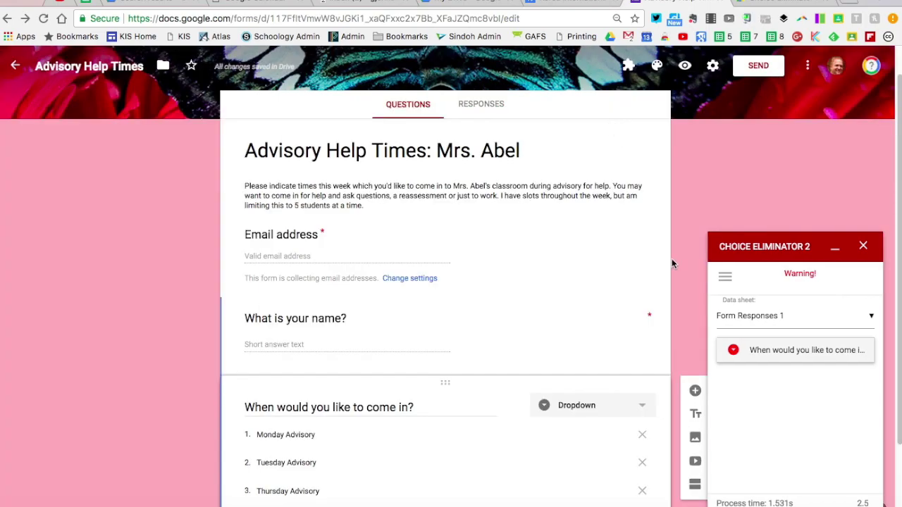
# Step: Turn on Eliminate Choices for the day dropdown, each advisory slot capped at 1 with 'No More Options' backup
pyautogui.scroll(-3, 672, 261)
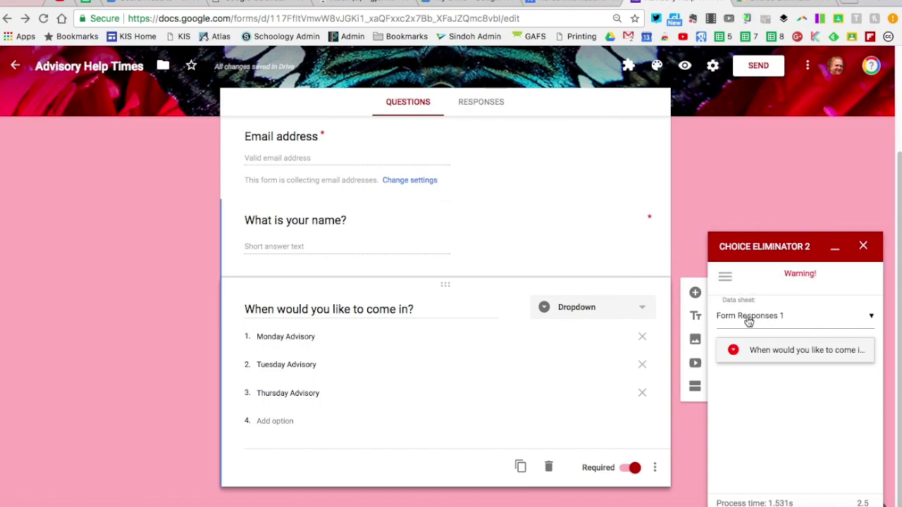
pyautogui.click(733, 351)
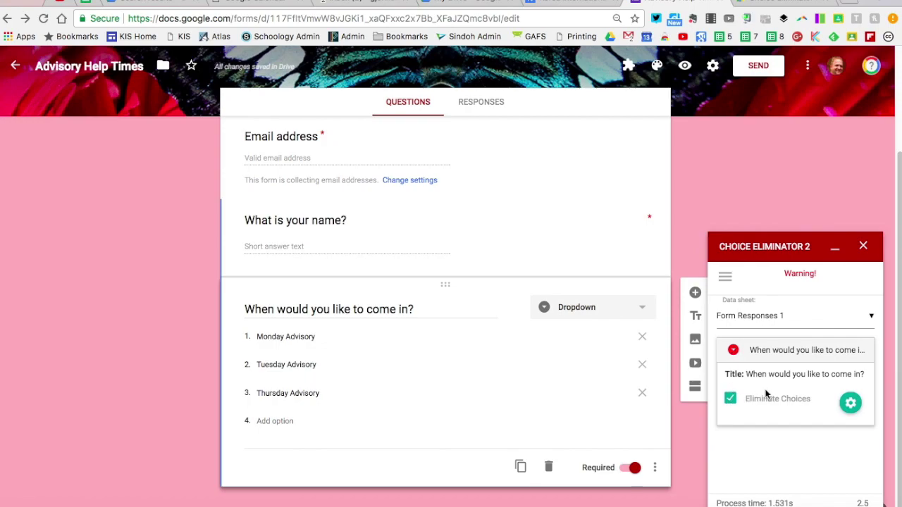
pyautogui.click(850, 404)
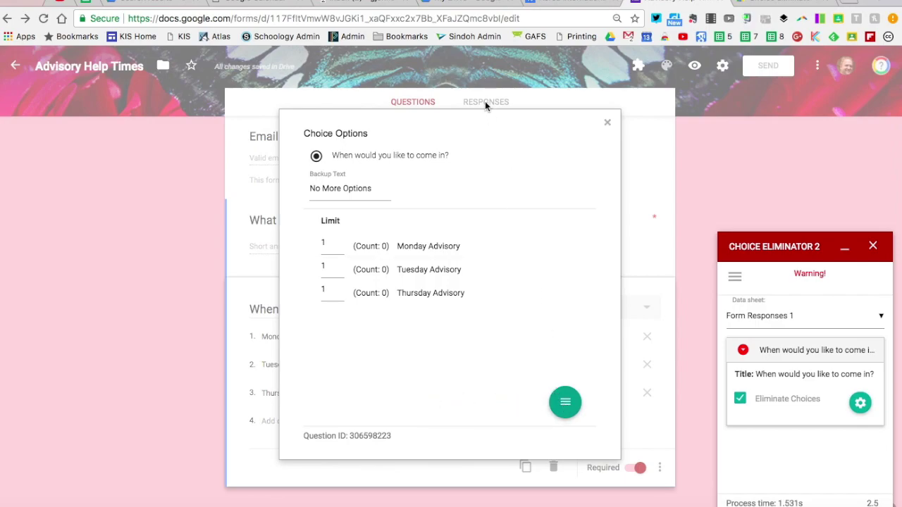
pyautogui.moveTo(565, 401)
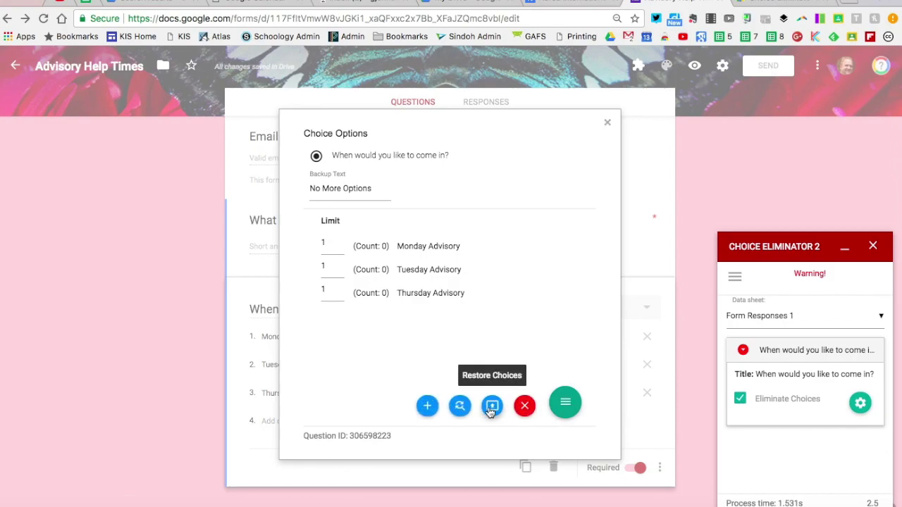
pyautogui.click(525, 407)
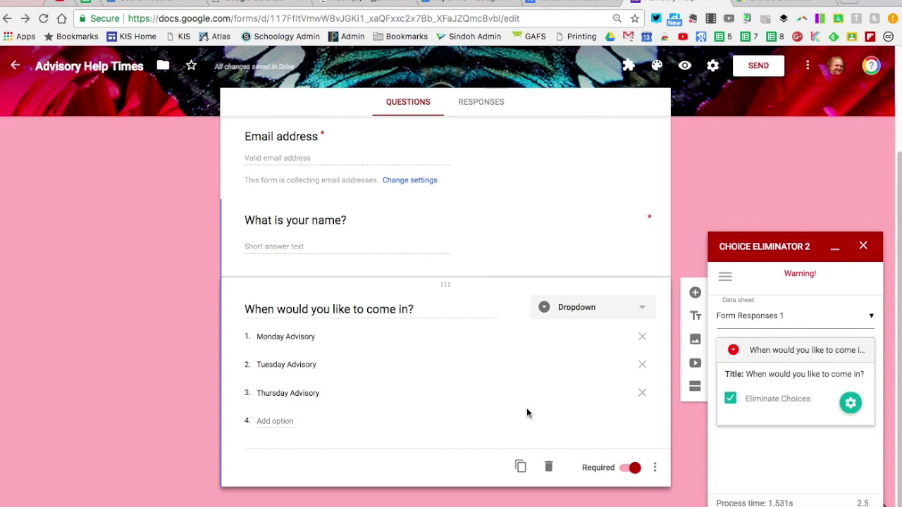
# Step: Close the add-on panel and fill in the respondent's e-mail address and name
pyautogui.click(864, 246)
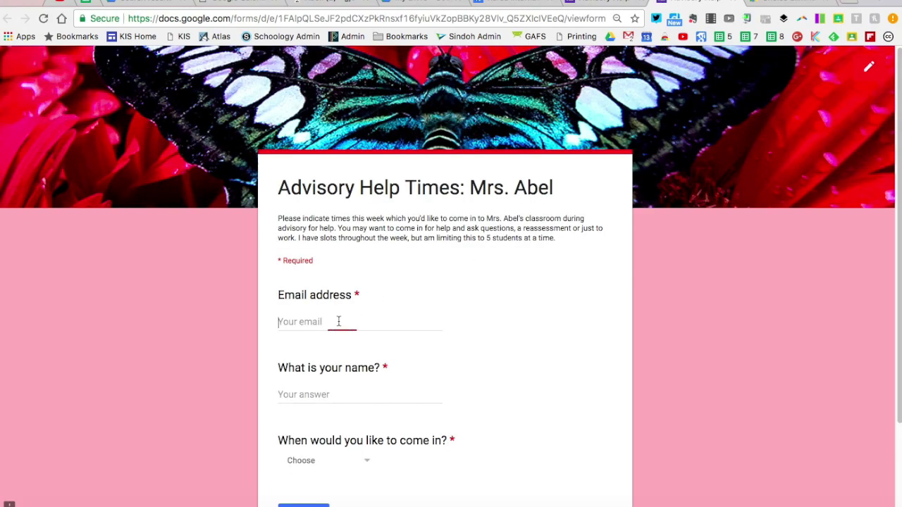
pyautogui.write('gjohn')
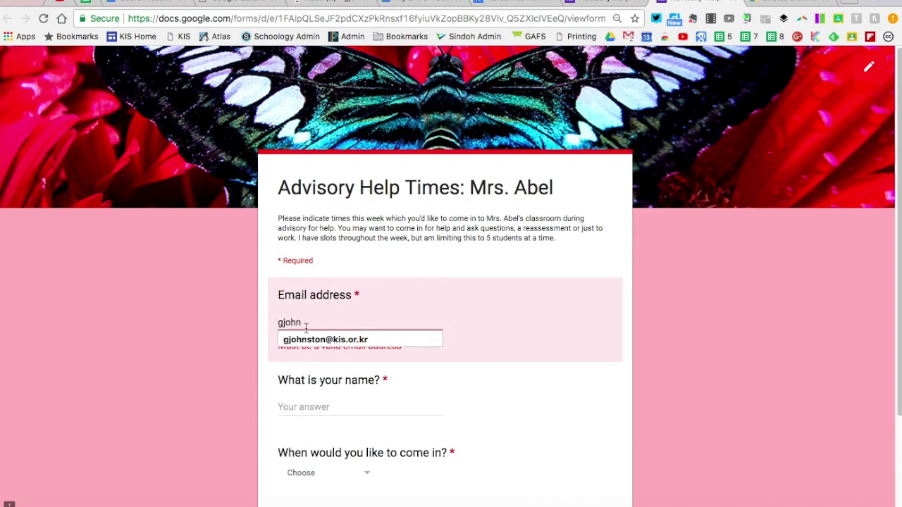
pyautogui.click(317, 341)
pyautogui.click(336, 394)
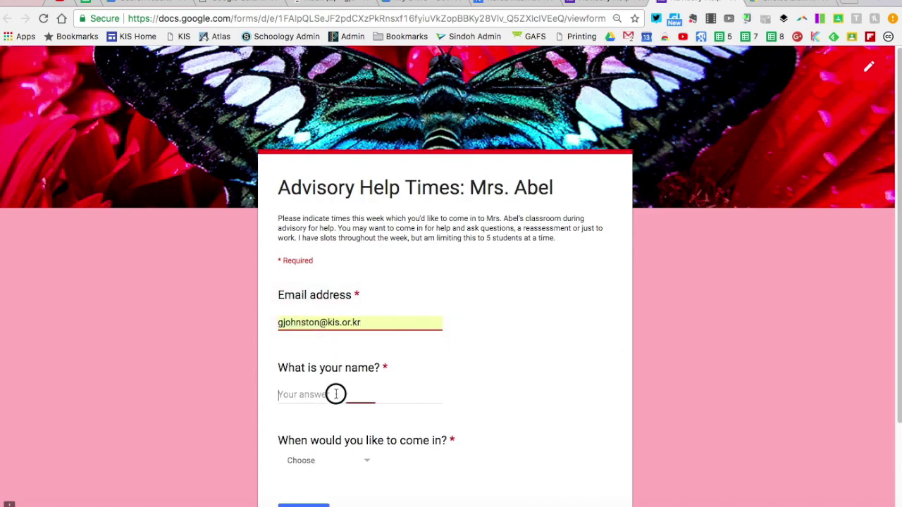
pyautogui.write('Gary')
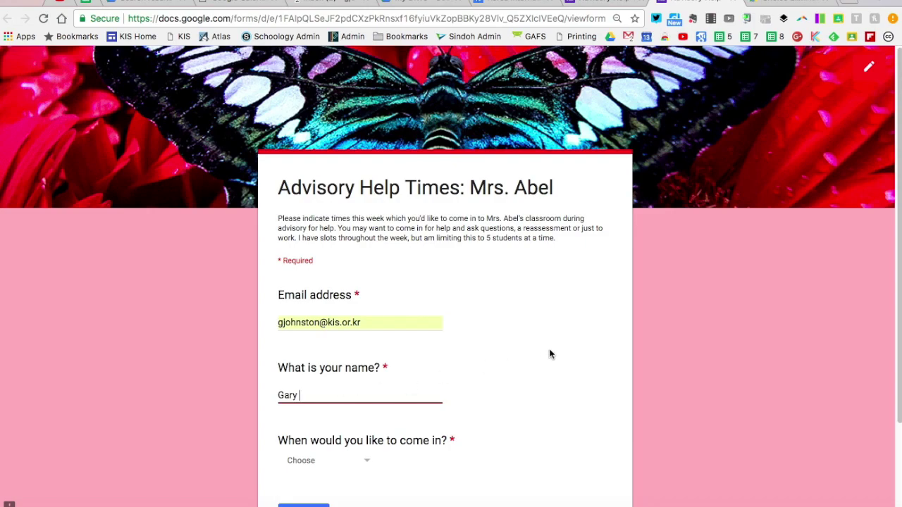
# Step: Choose Monday Advisory as the day to come in and submit the response
pyautogui.scroll(-3, 550, 352)
pyautogui.click(367, 376)
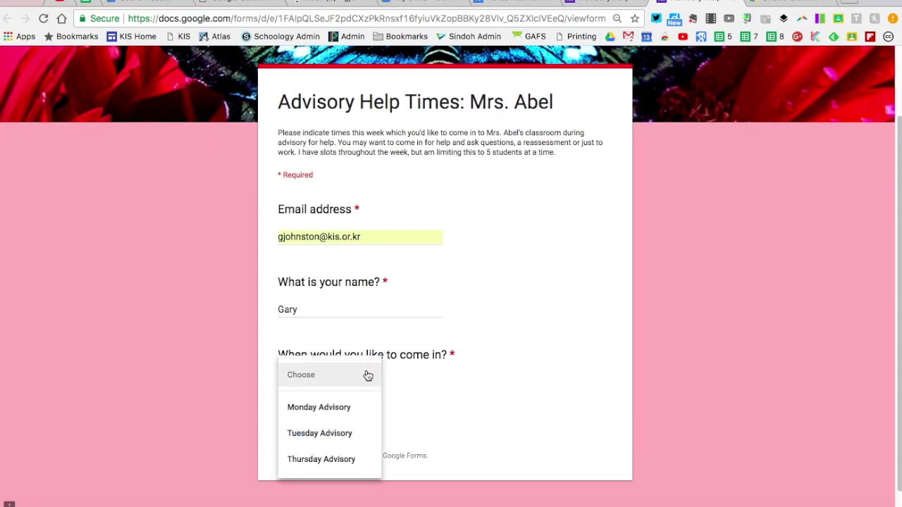
pyautogui.click(325, 419)
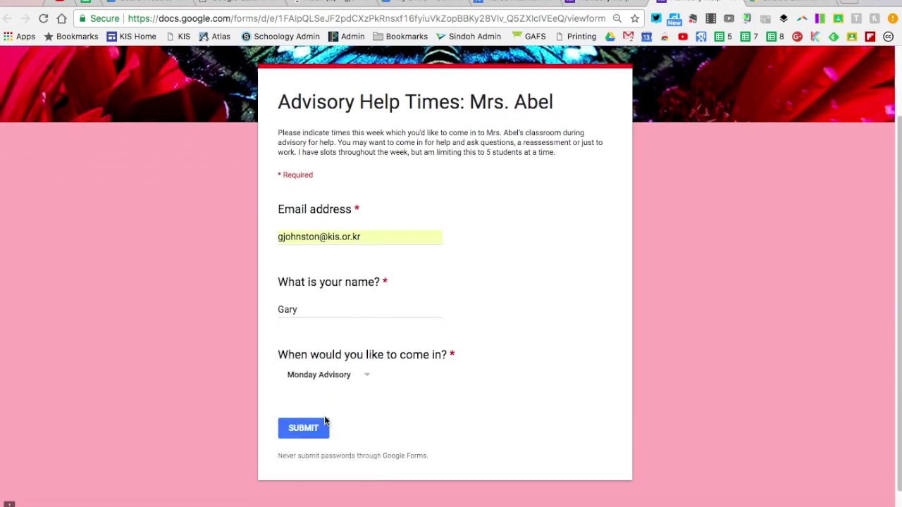
pyautogui.click(303, 429)
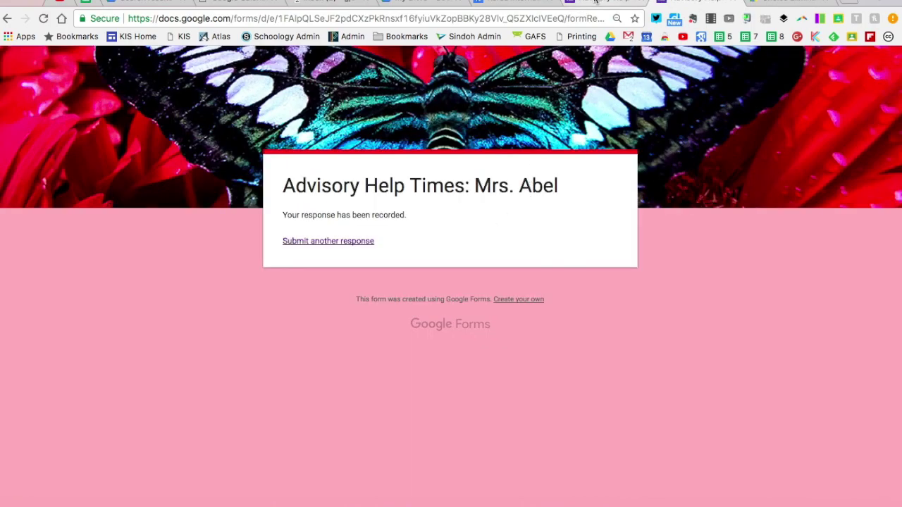
# Step: In the form editor, reopen Choice Eliminator 2's configuration and dismiss the author's note
pyautogui.click(595, 2)
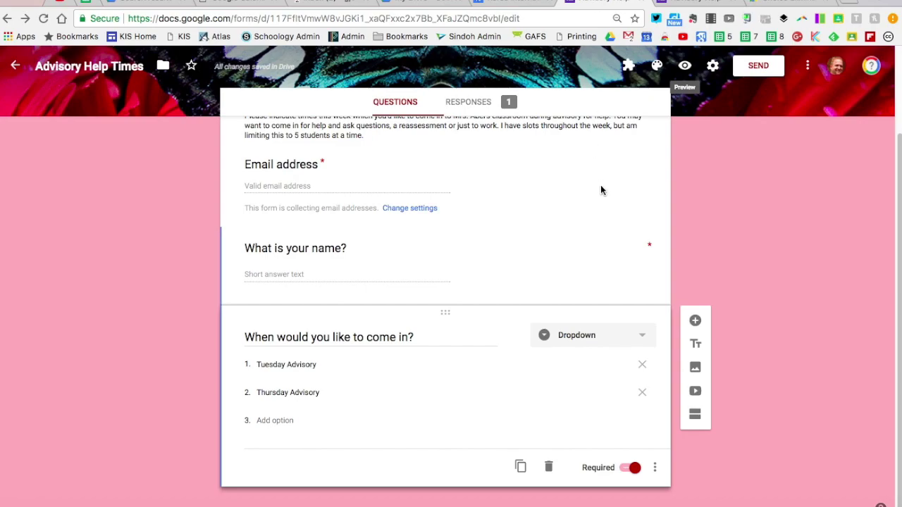
pyautogui.scroll(-1, 601, 187)
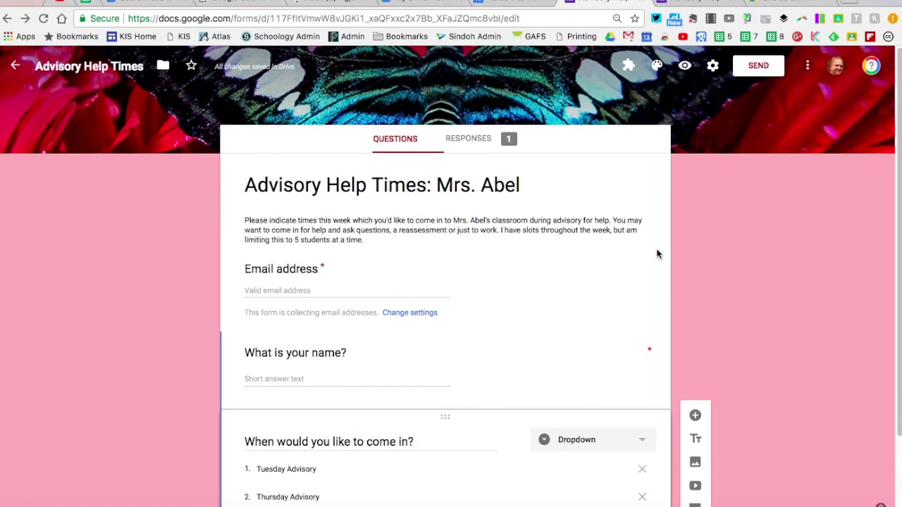
pyautogui.scroll(-3, 657, 255)
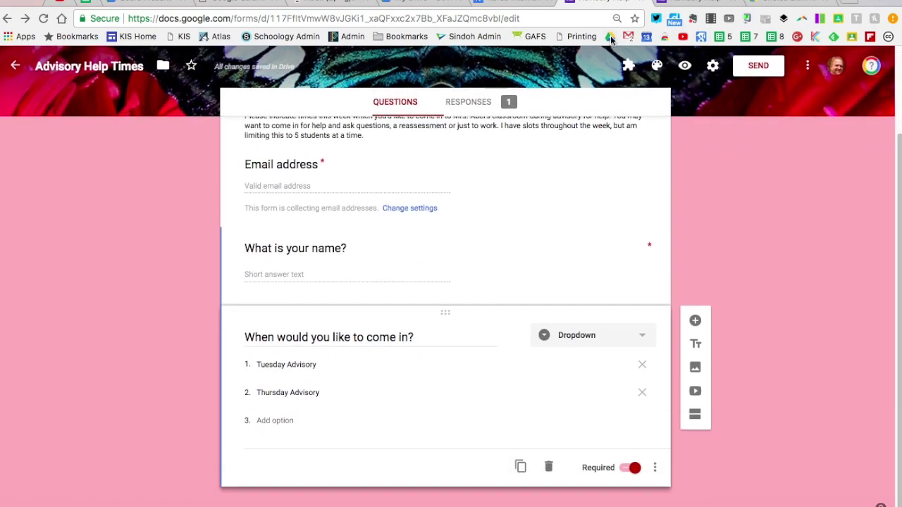
pyautogui.click(629, 65)
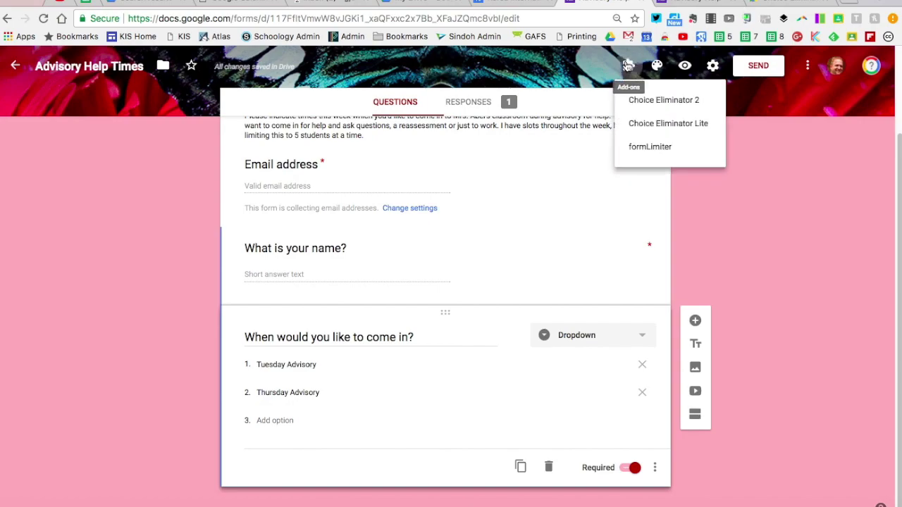
pyautogui.click(644, 105)
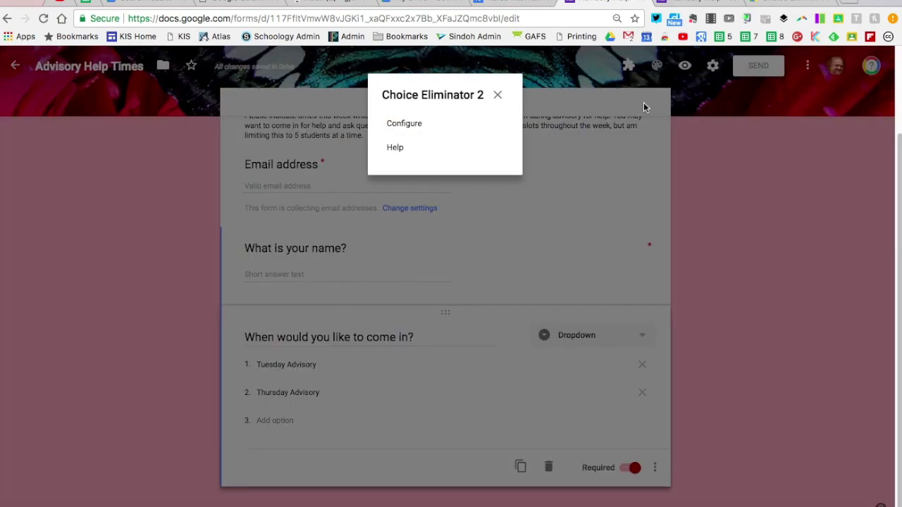
pyautogui.click(405, 124)
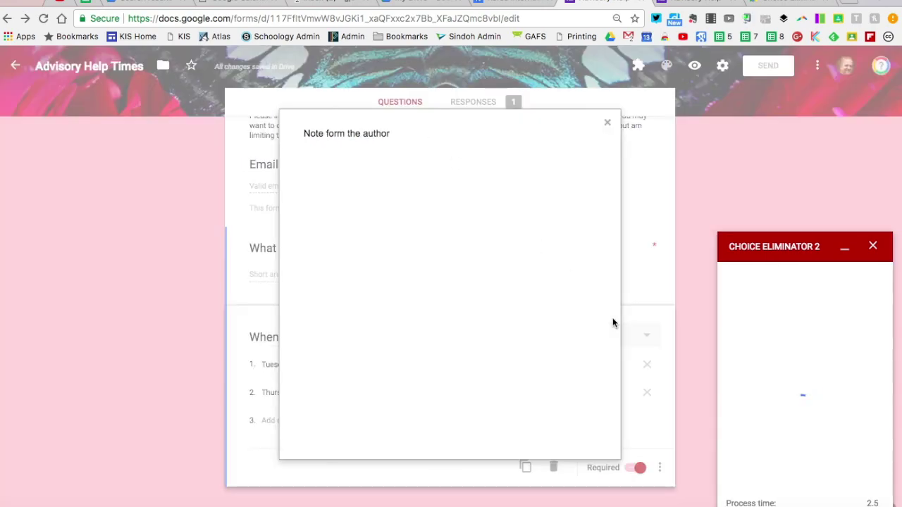
pyautogui.click(608, 123)
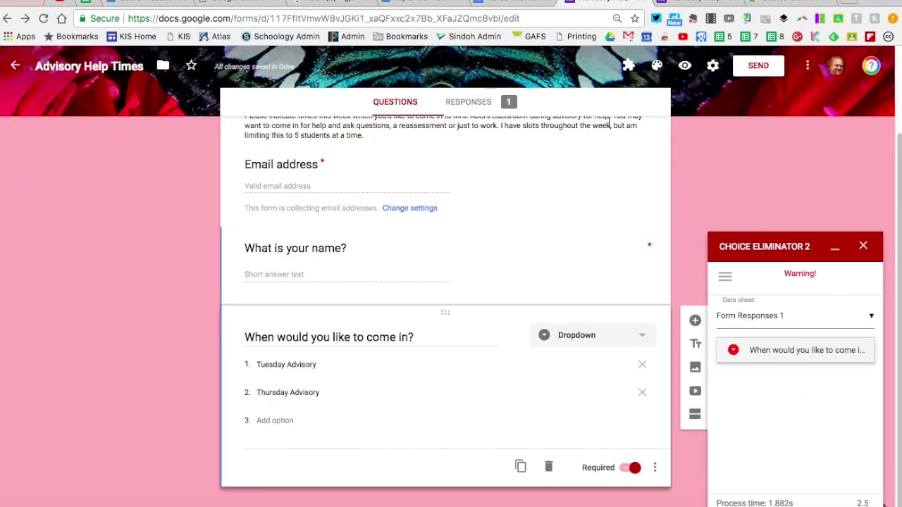
# Step: Check the day question's limits, confirming Monday Advisory has reached its cap of 1
pyautogui.click(793, 357)
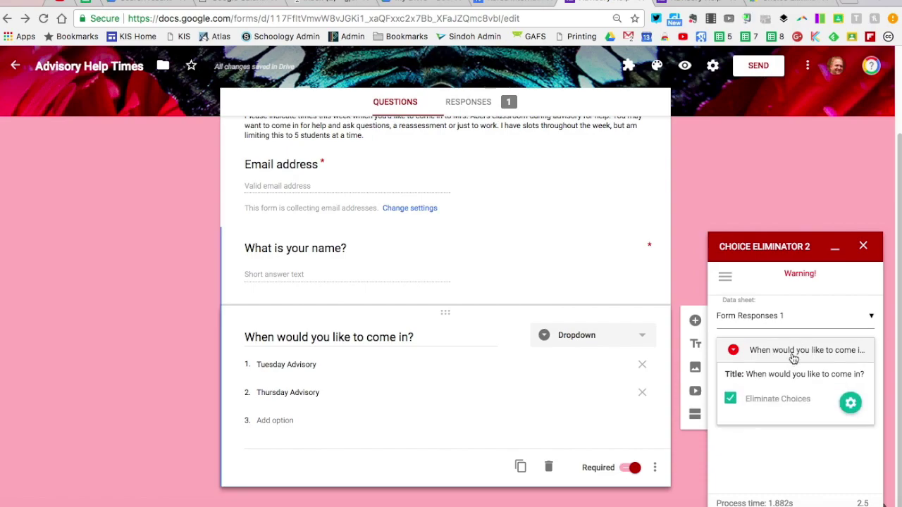
pyautogui.click(850, 404)
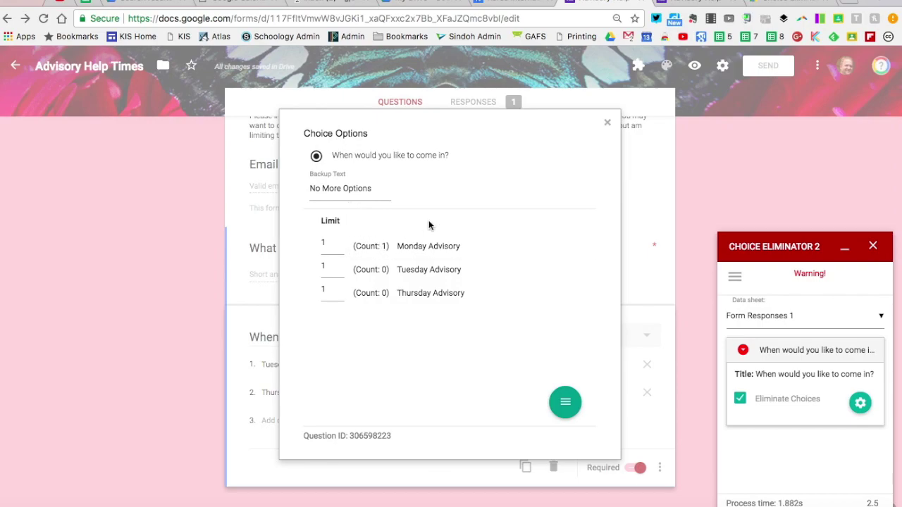
pyautogui.click(607, 122)
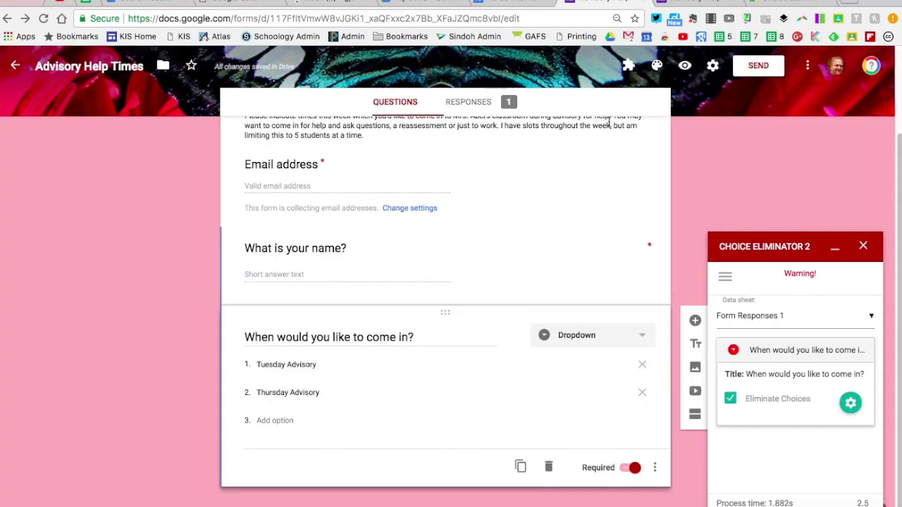
pyautogui.click(694, 4)
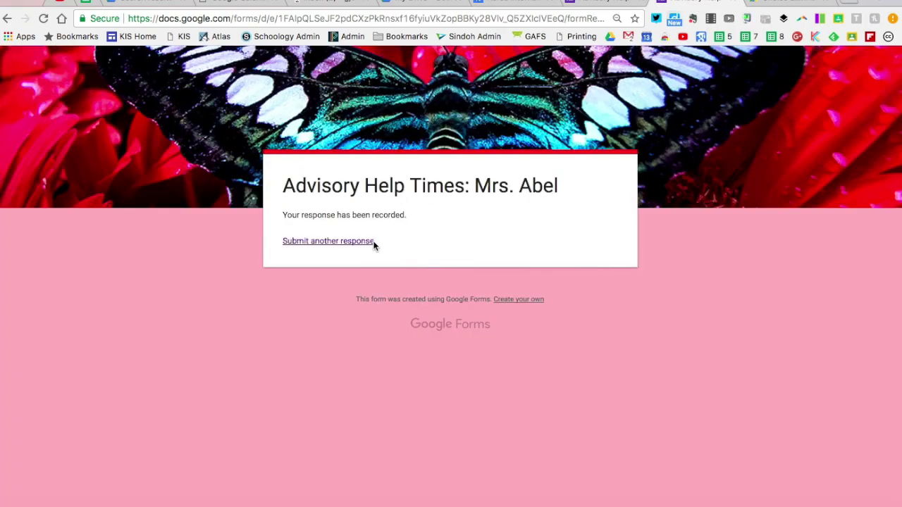
# Step: Start another response and verify the day dropdown now offers only Tuesday and Thursday Advisory
pyautogui.click(354, 241)
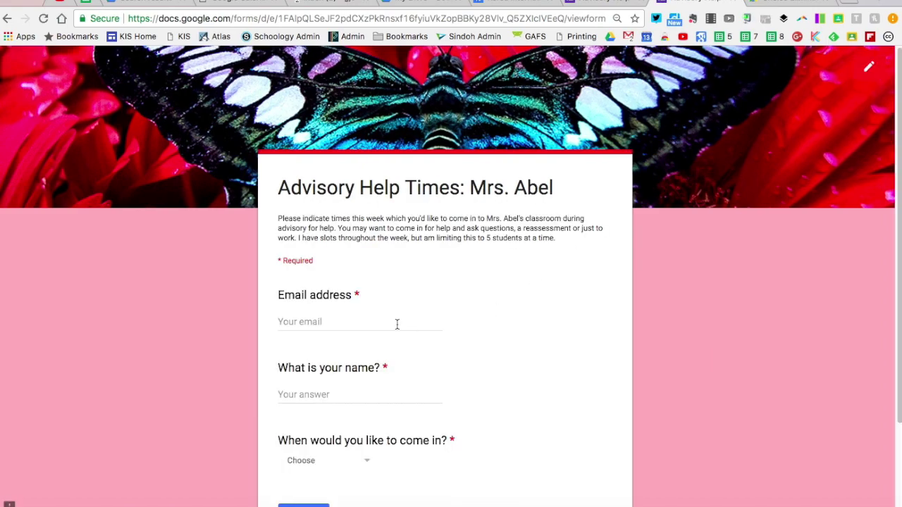
pyautogui.click(397, 324)
pyautogui.scroll(-3, 596, 289)
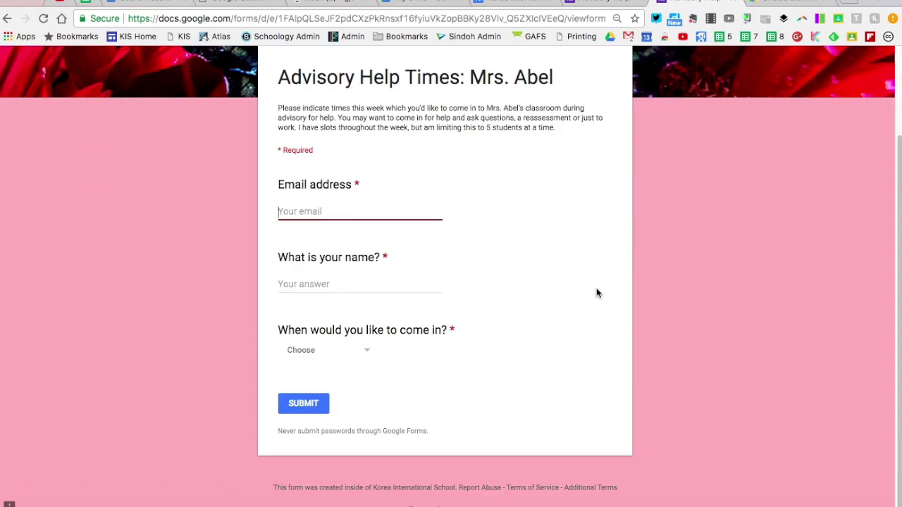
pyautogui.click(367, 356)
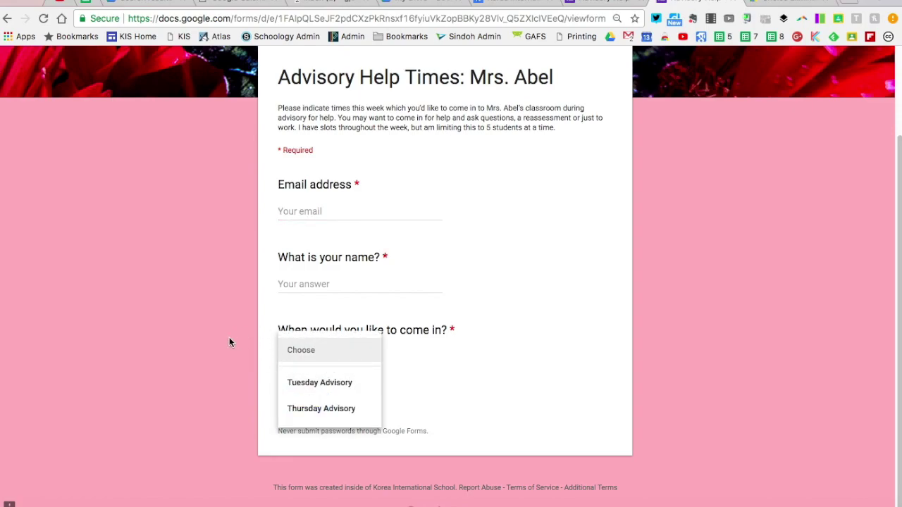
pyautogui.click(268, 343)
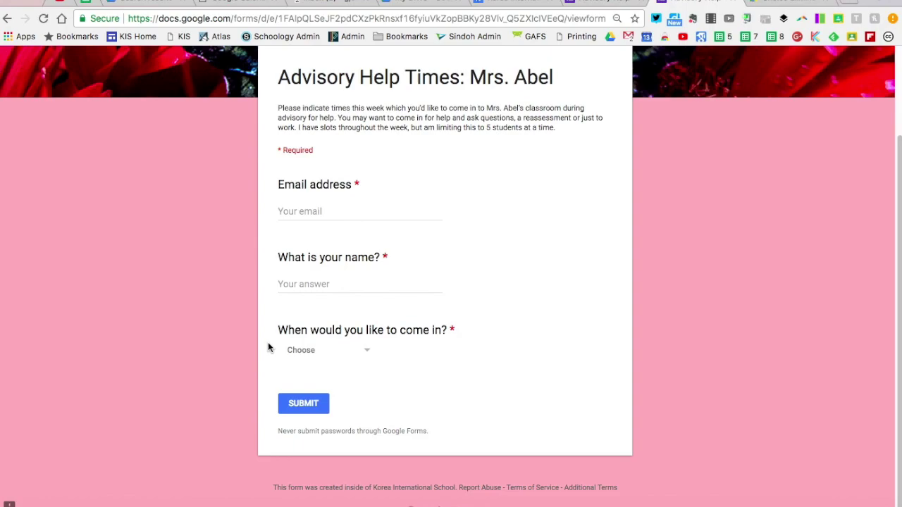